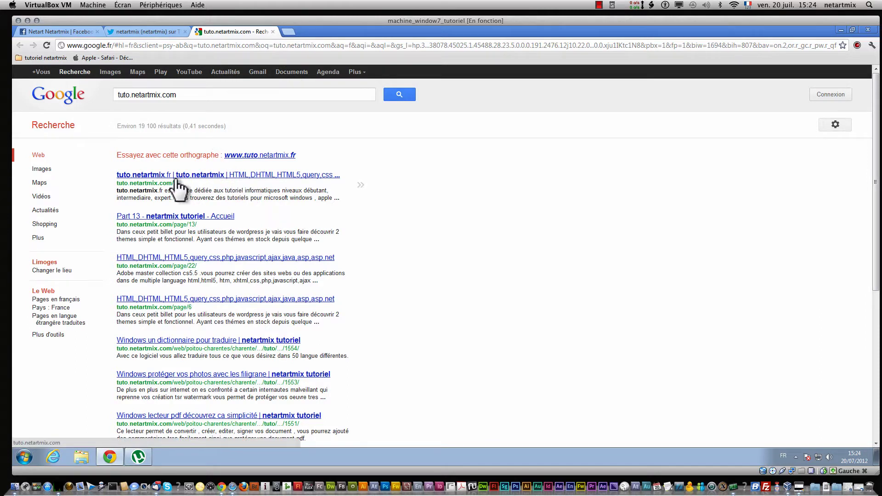
Open google.fr in a new browser tab.
{"action": "left_click_drag", "start_coordinate": [371, 169], "coordinate": [100, 169]}
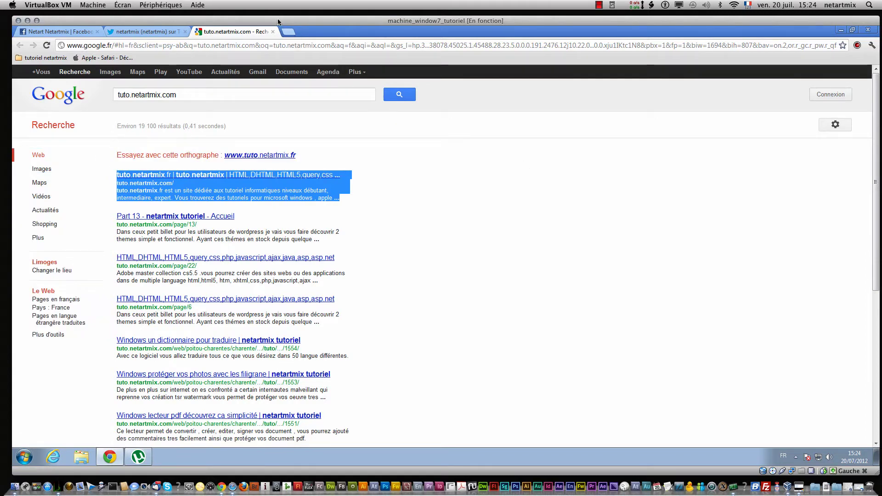
{"action": "left_click", "coordinate": [286, 31]}
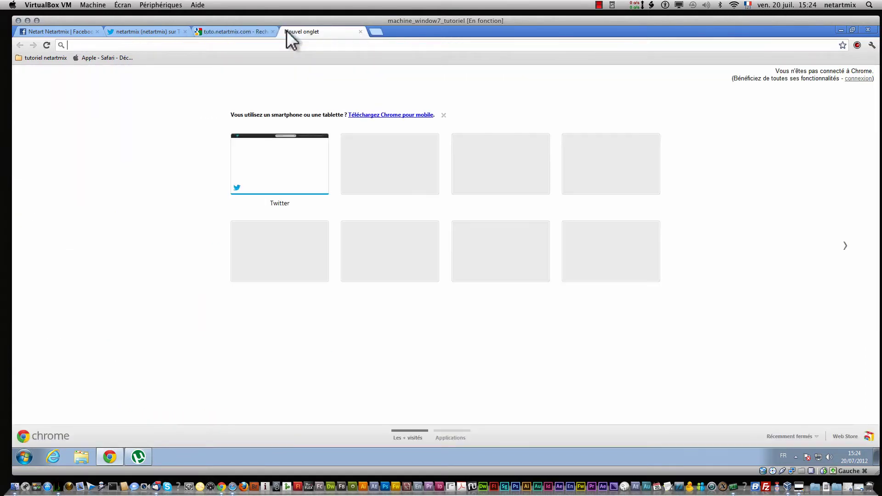
{"action": "type", "text": "google"}
{"action": "key", "text": "Return"}
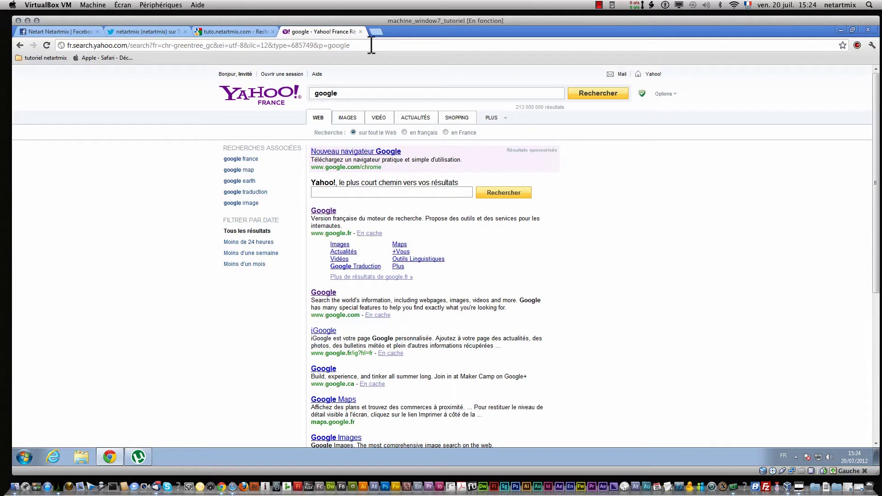
{"action": "left_click_drag", "start_coordinate": [372, 45], "coordinate": [59, 43]}
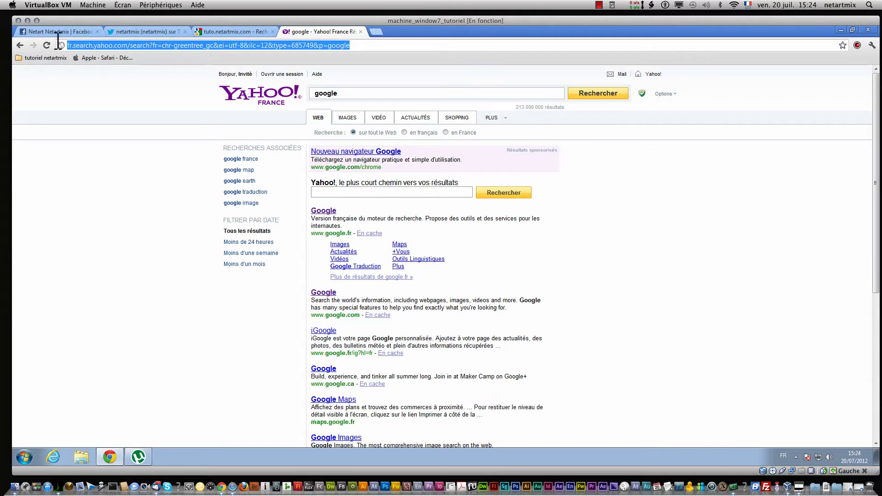
{"action": "type", "text": "google"}
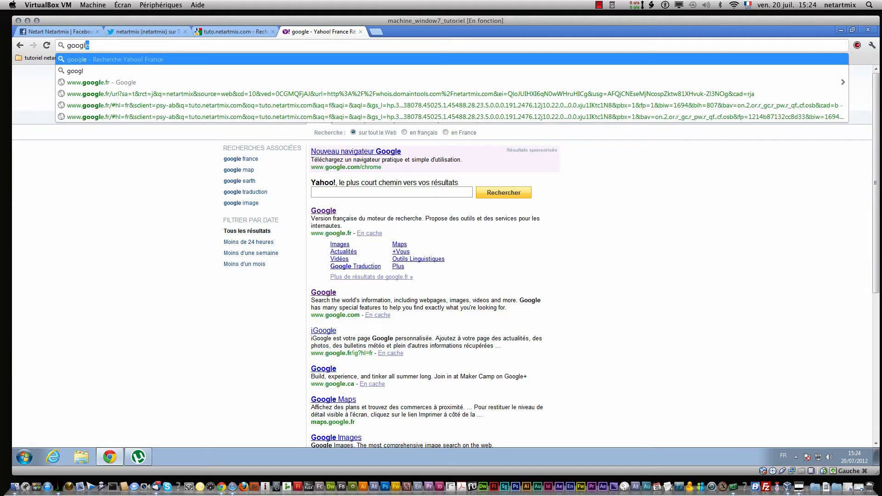
{"action": "type", "text": ".fr"}
{"action": "key", "text": "Return"}
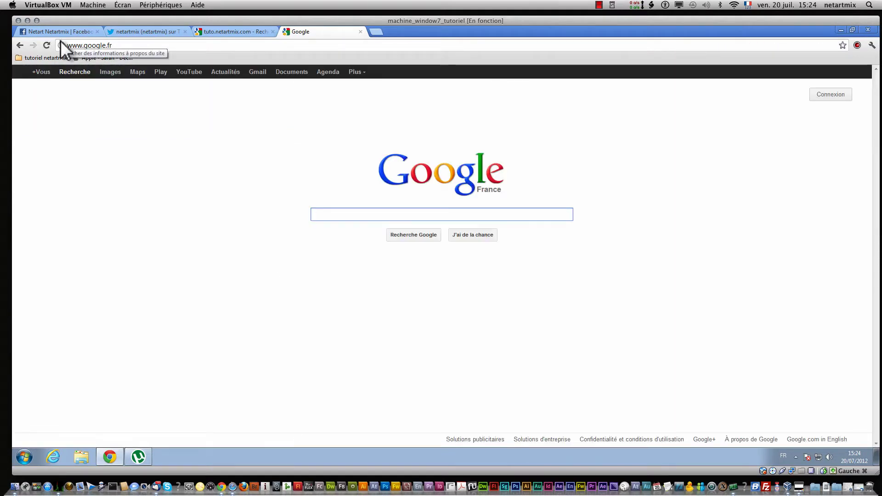
Search Google for "handbrake" and open the 01net Telecharger.com result.
{"action": "type", "text": "handbrake"}
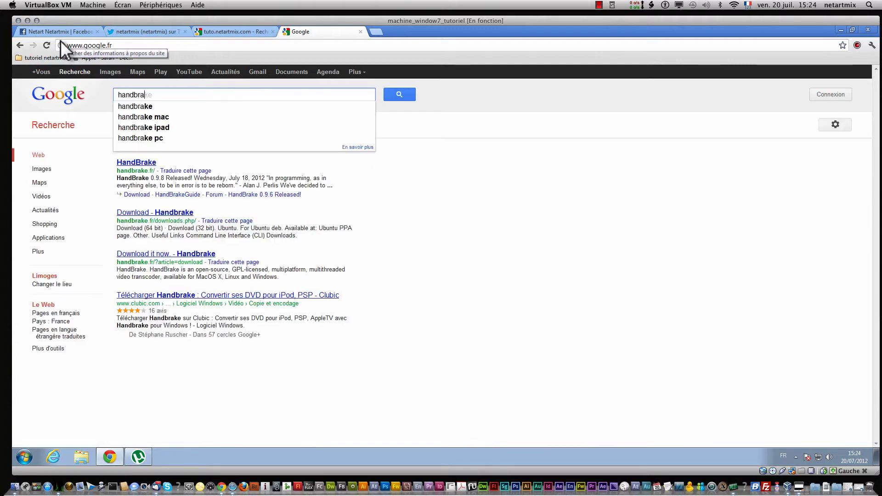
{"action": "key", "text": "Return"}
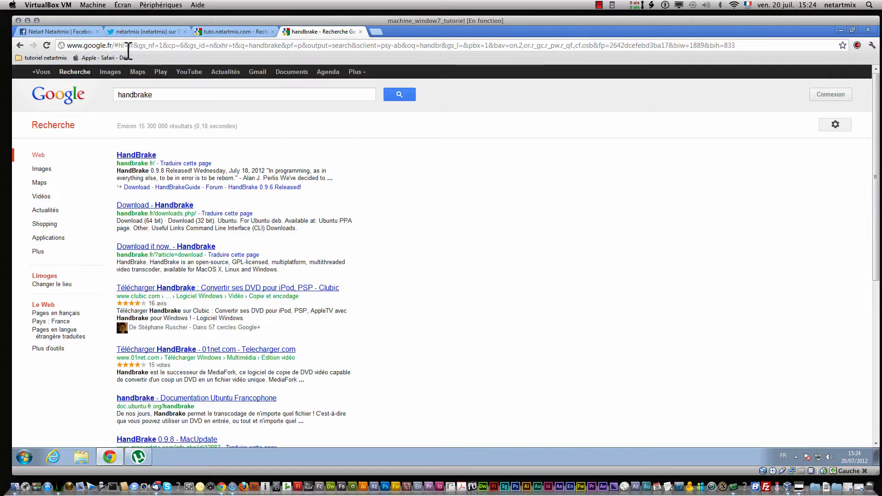
{"action": "left_click", "coordinate": [238, 350]}
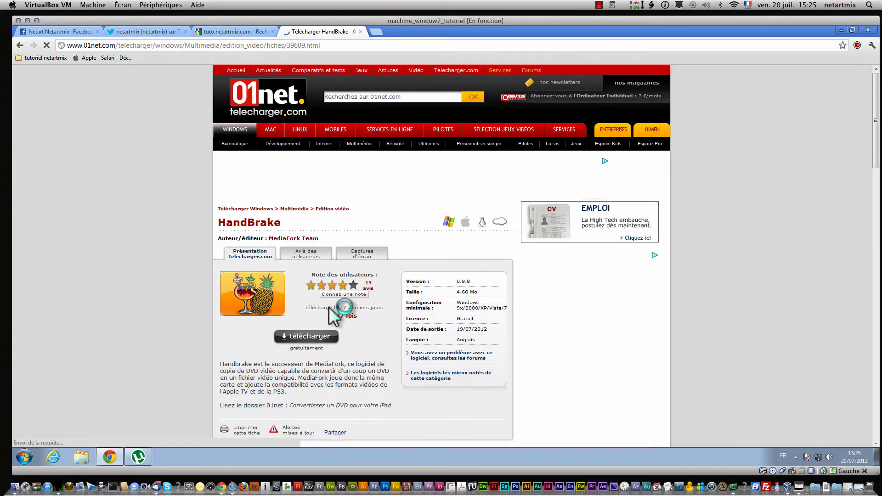
Download HandBrake from its 01net page, declining the newsletter subscription and refusing translation of English pages.
{"action": "left_click", "coordinate": [308, 336]}
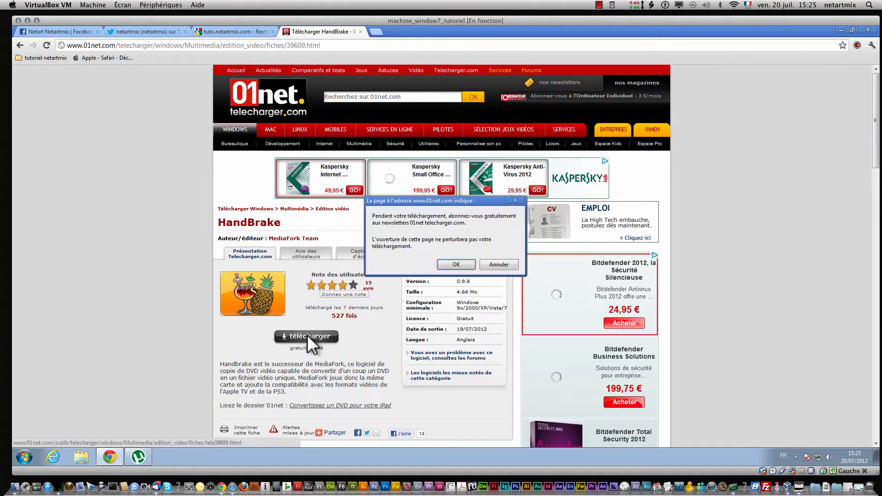
{"action": "left_click", "coordinate": [505, 265]}
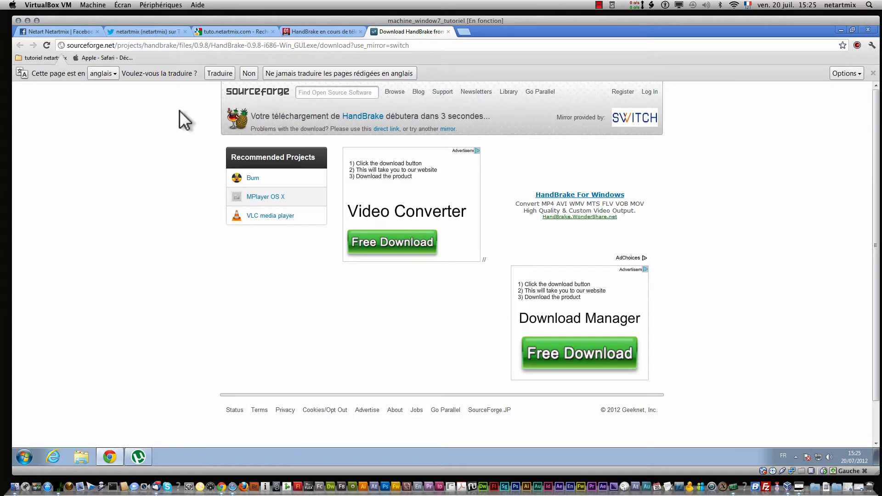
{"action": "left_click", "coordinate": [315, 70]}
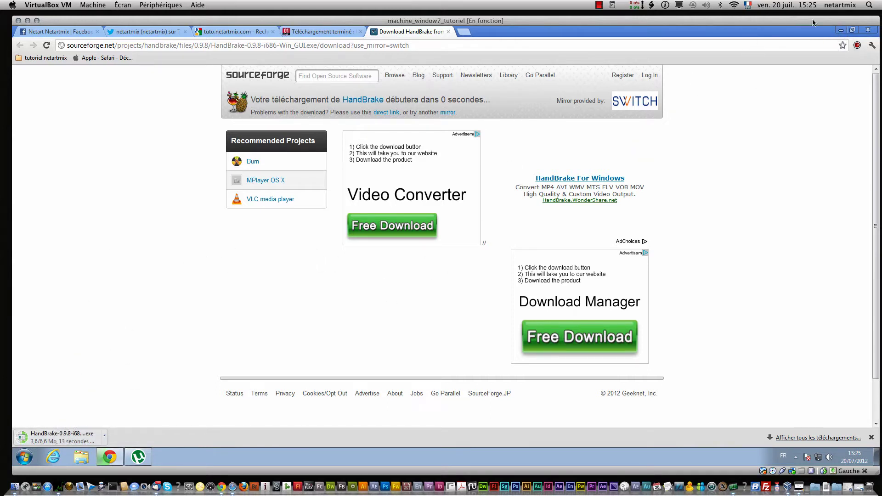
Minimize the browser and open the Téléchargements folder of the user account.
{"action": "left_click", "coordinate": [839, 29]}
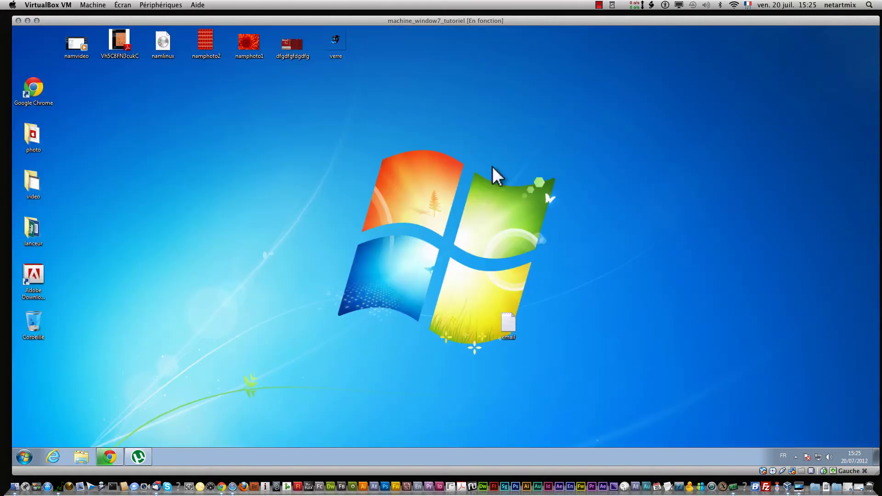
{"action": "left_click", "coordinate": [26, 460]}
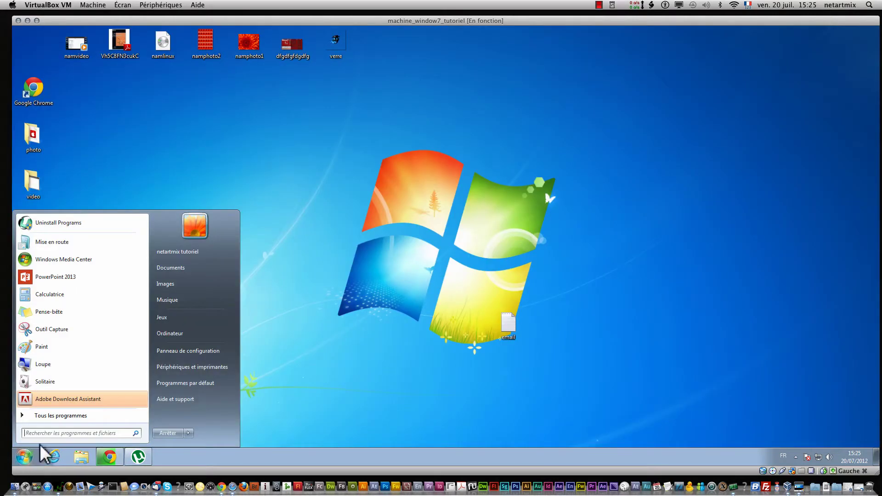
{"action": "left_click", "coordinate": [204, 257]}
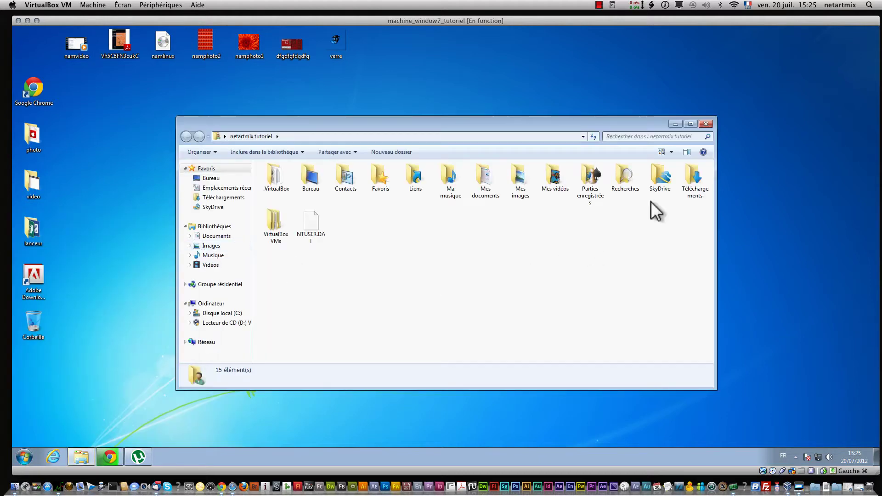
{"action": "double_click", "coordinate": [693, 183]}
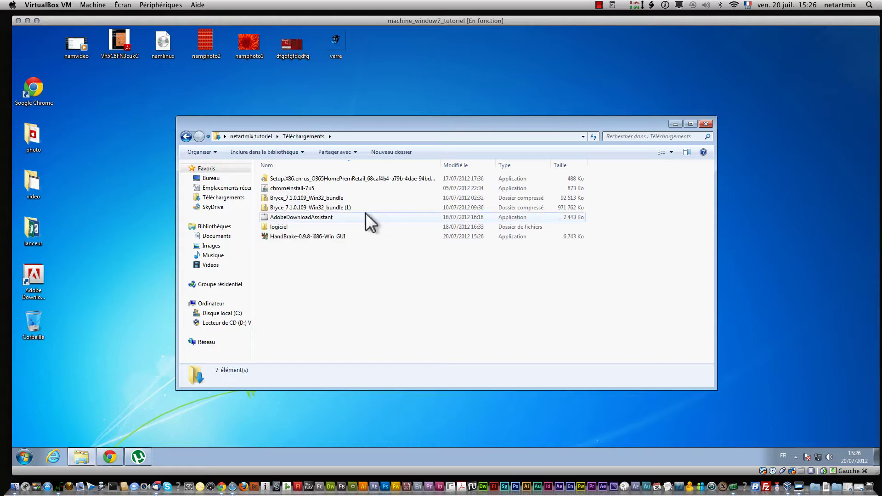
Run the HandBrake-0.9.8-i686-Win_GUI installer and allow it to make changes to the computer.
{"action": "left_click", "coordinate": [315, 235]}
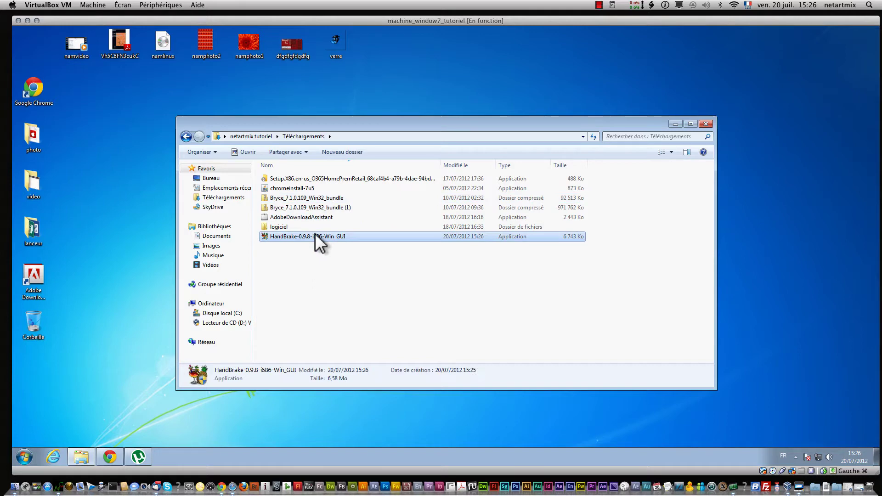
{"action": "right_click", "coordinate": [315, 236]}
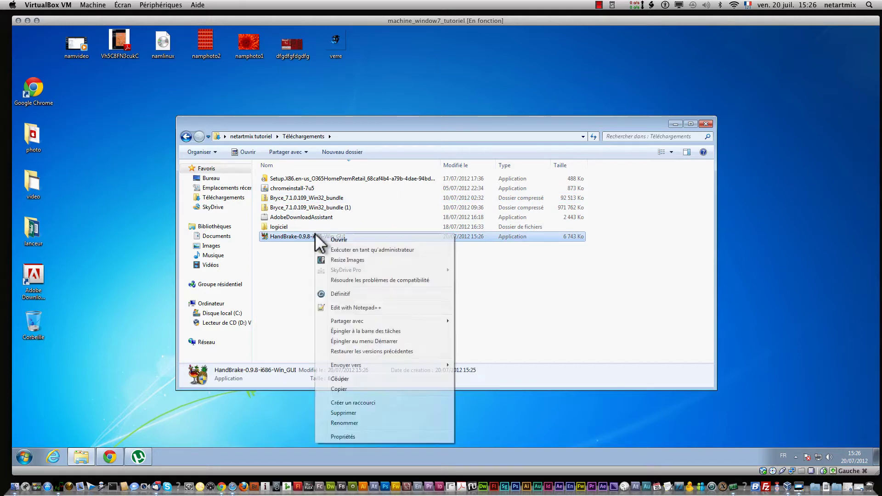
{"action": "left_click", "coordinate": [365, 239]}
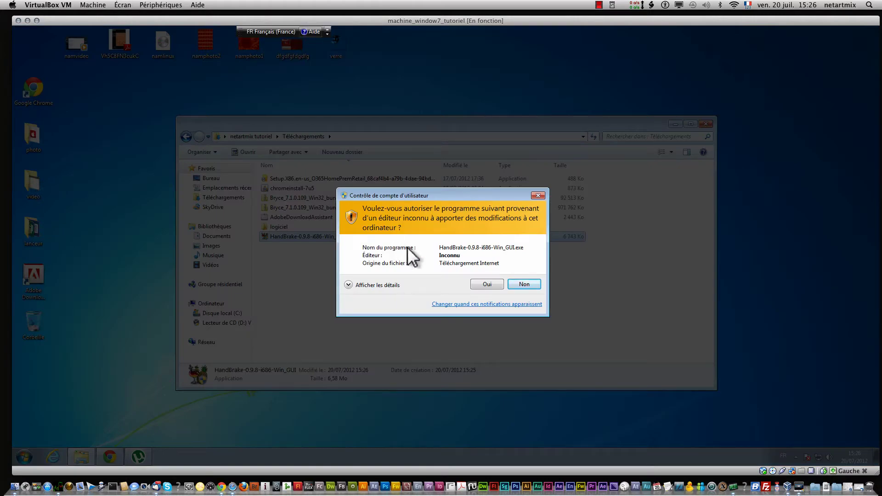
{"action": "left_click", "coordinate": [482, 284]}
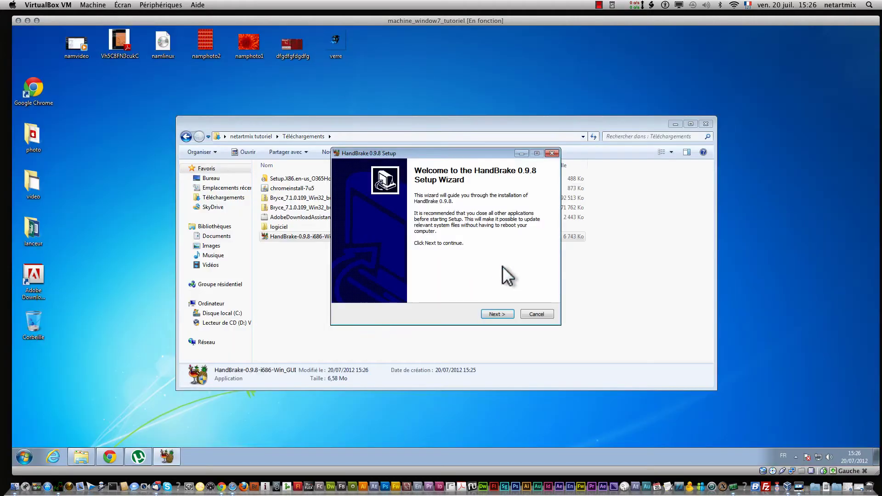
Accept the license and install HandBrake 0.9.8 in C:\Program Files\Handbrake, closing the Téléchargements folder and finishing the setup.
{"action": "left_click", "coordinate": [505, 315]}
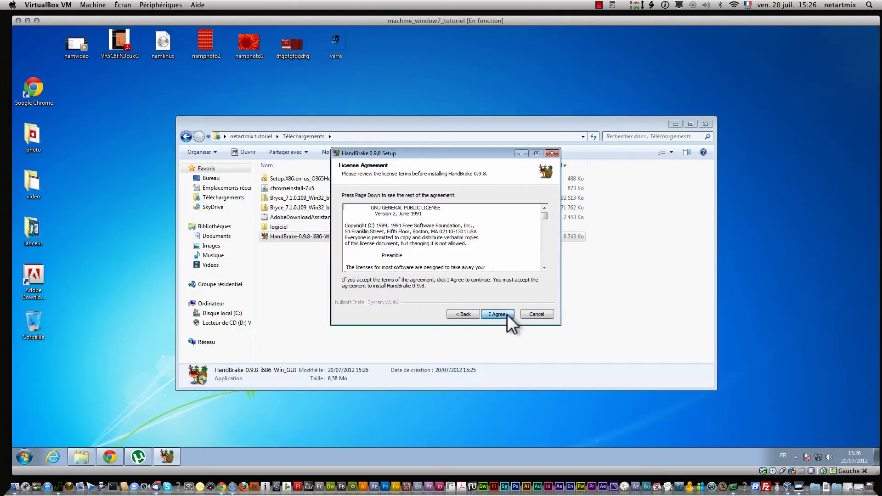
{"action": "left_click", "coordinate": [706, 125]}
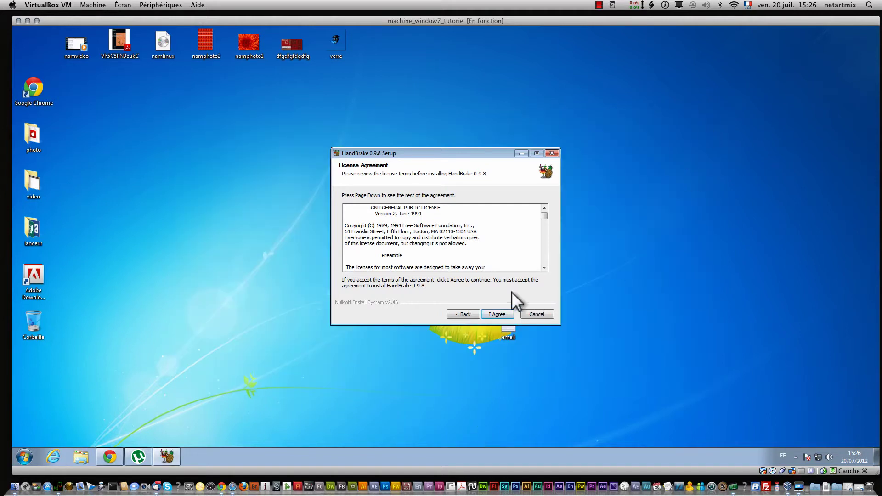
{"action": "left_click", "coordinate": [499, 314]}
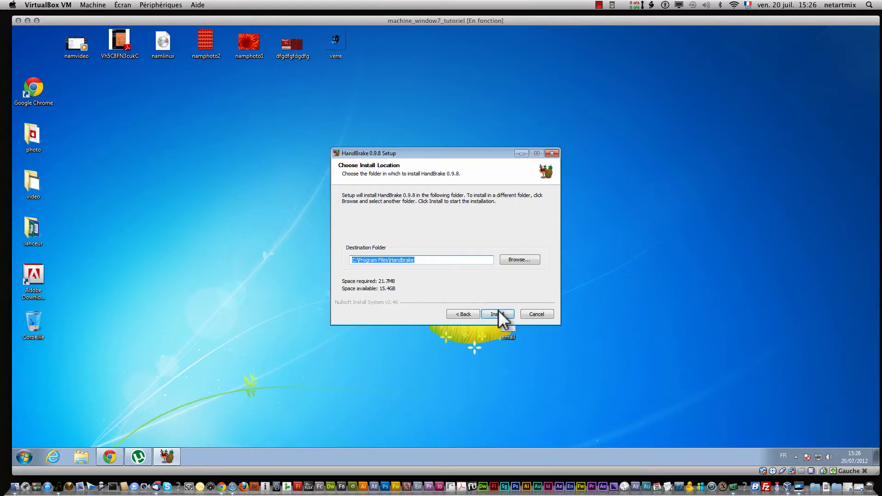
{"action": "left_click", "coordinate": [500, 315]}
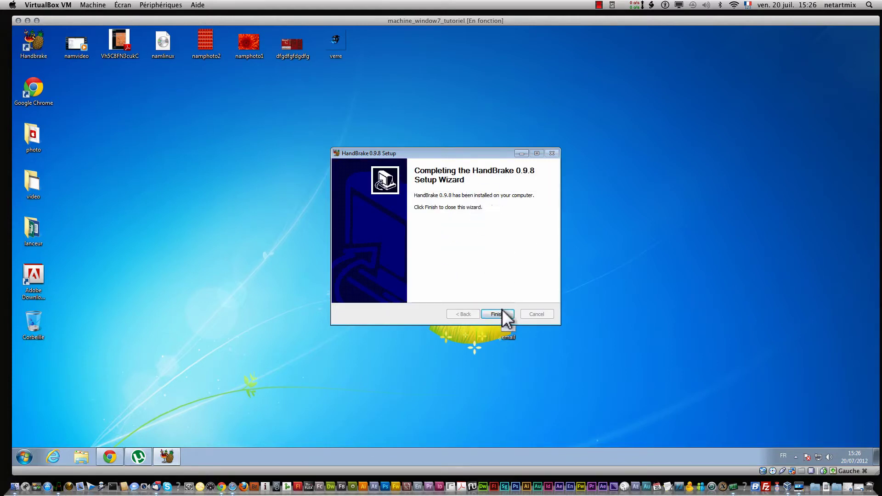
{"action": "left_click", "coordinate": [496, 314]}
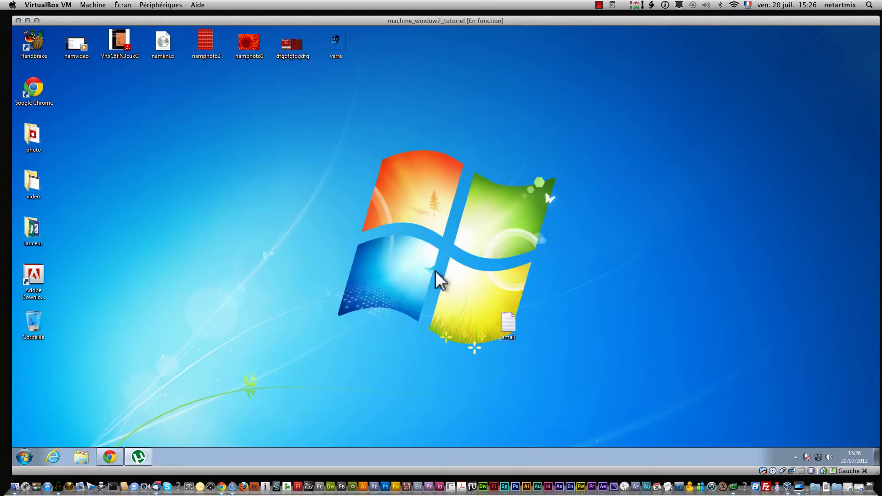
Move the Handbrake shortcut to an empty area of the desktop and launch HandBrake from it.
{"action": "left_click_drag", "start_coordinate": [32, 40], "coordinate": [119, 171]}
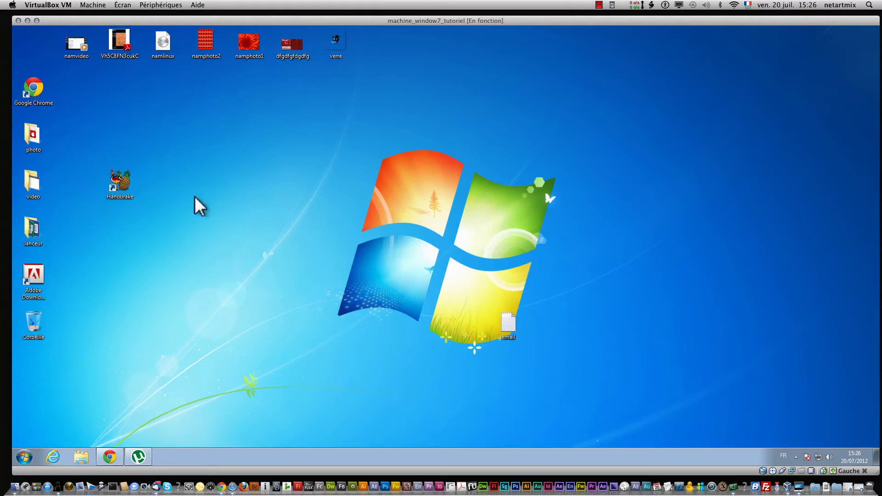
{"action": "right_click", "coordinate": [128, 180]}
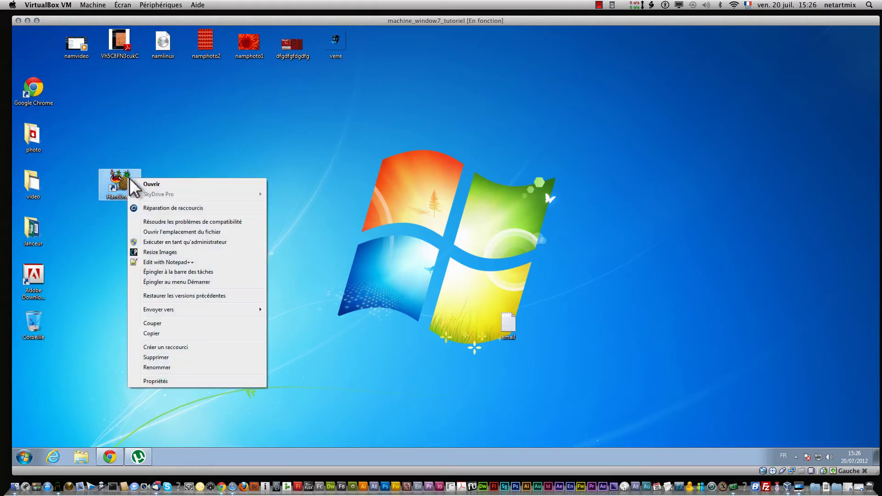
{"action": "left_click", "coordinate": [152, 185]}
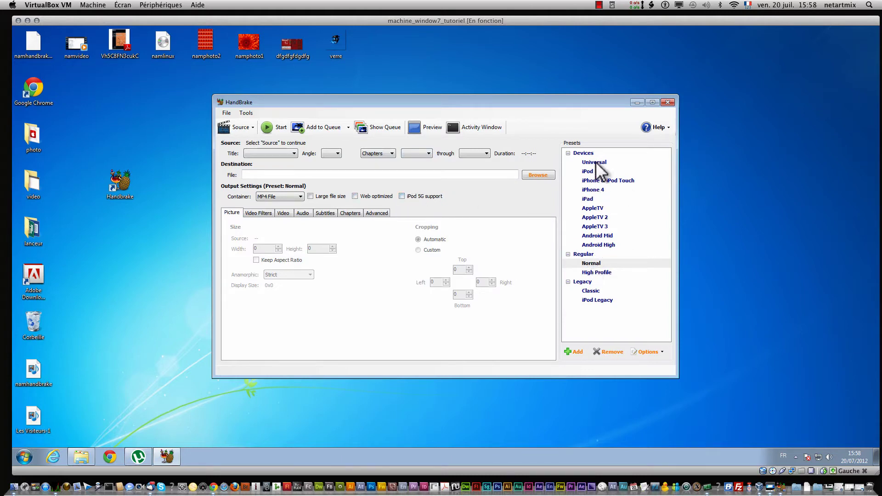
Select the High Profile preset and check the available video sources without choosing one.
{"action": "left_click", "coordinate": [600, 272]}
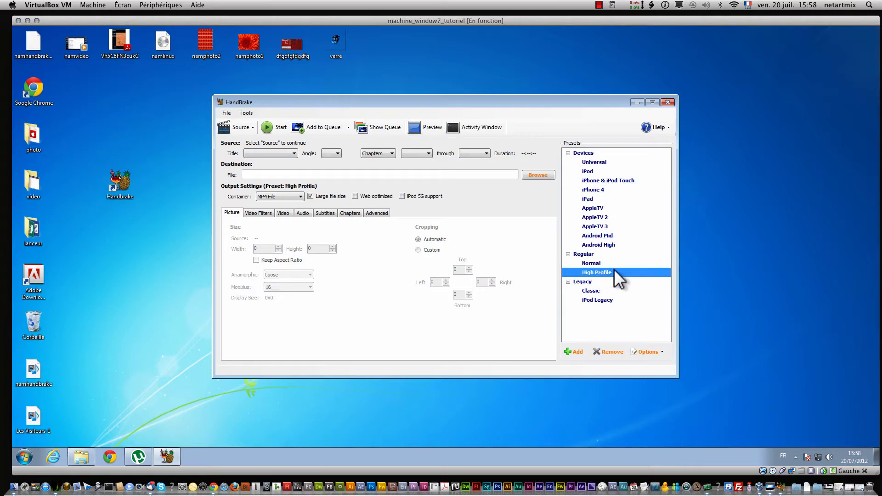
{"action": "left_click", "coordinate": [251, 128]}
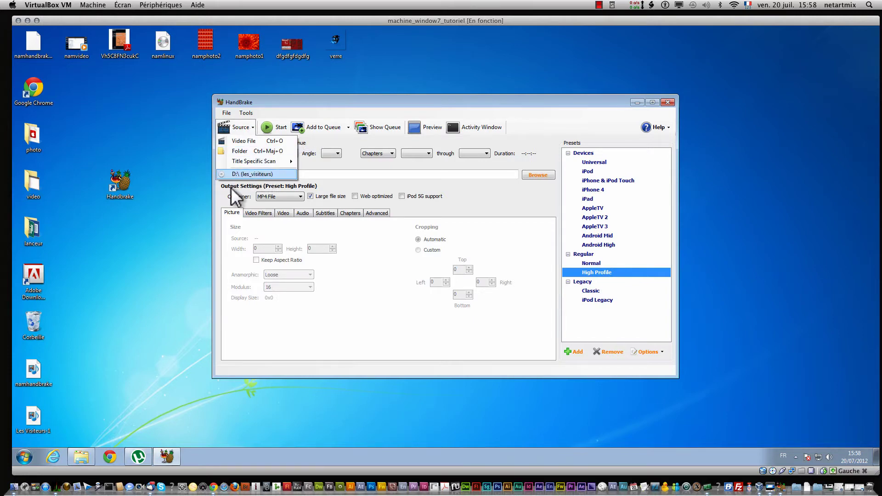
{"action": "left_click", "coordinate": [110, 403]}
Examine the contents of the les_visiteurs disc in drive D: in the file explorer and close its window.
{"action": "left_click", "coordinate": [81, 458]}
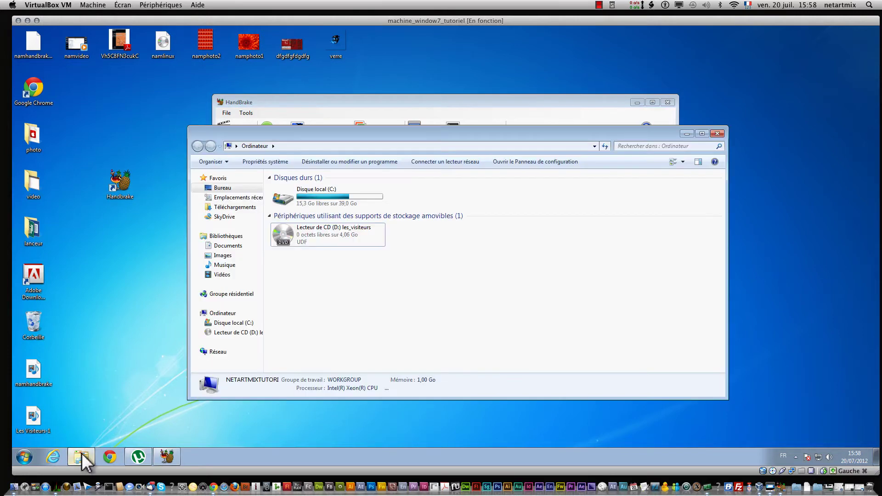
{"action": "left_click", "coordinate": [354, 239]}
{"action": "right_click", "coordinate": [341, 225]}
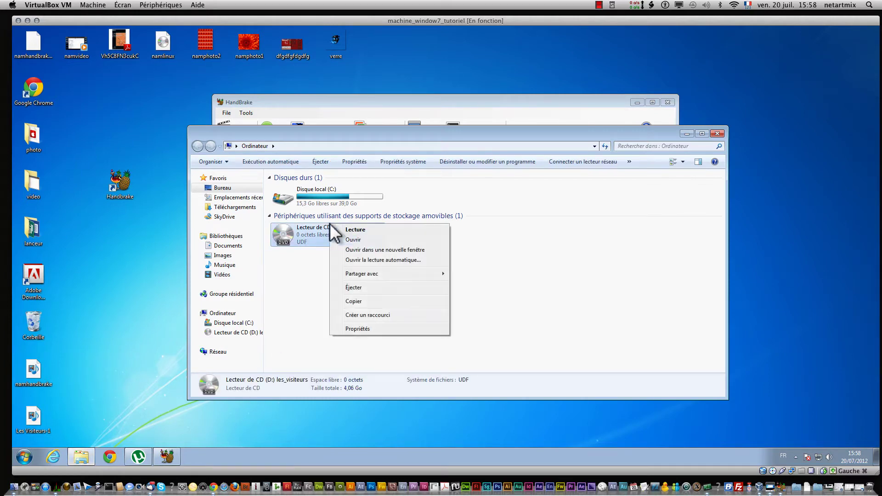
{"action": "left_click", "coordinate": [352, 239]}
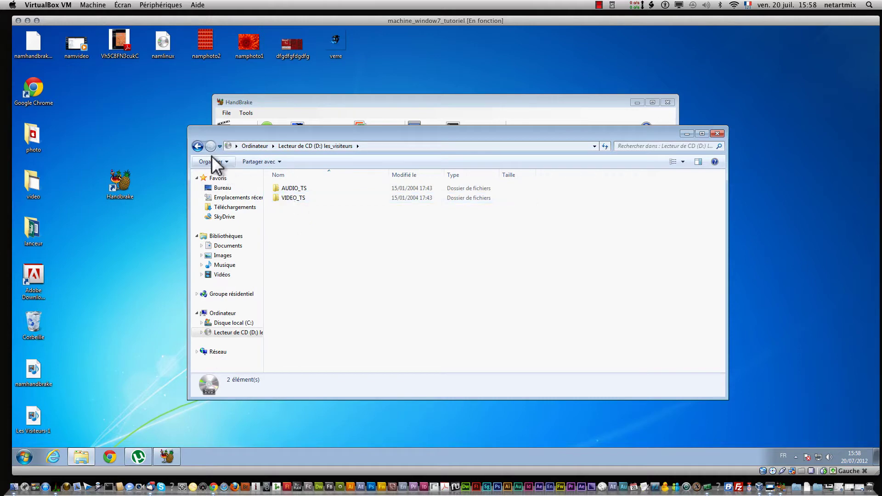
{"action": "left_click", "coordinate": [197, 146]}
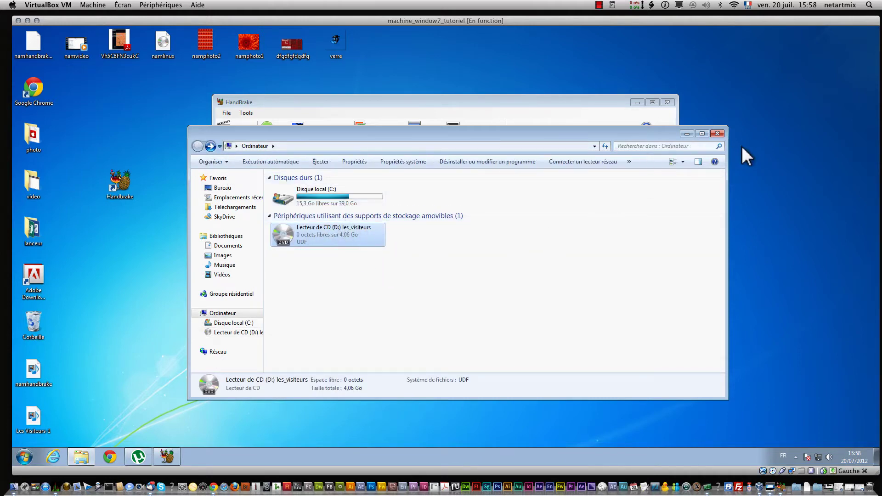
{"action": "left_click", "coordinate": [718, 134]}
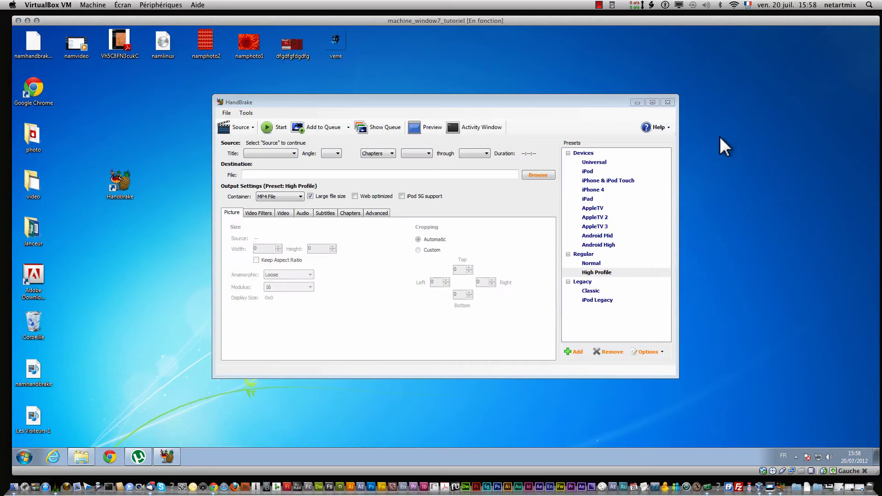
Load the les_visiteurs disc in drive D: as the video source and dismiss the default-path warning.
{"action": "left_click", "coordinate": [251, 128]}
{"action": "left_click", "coordinate": [246, 128]}
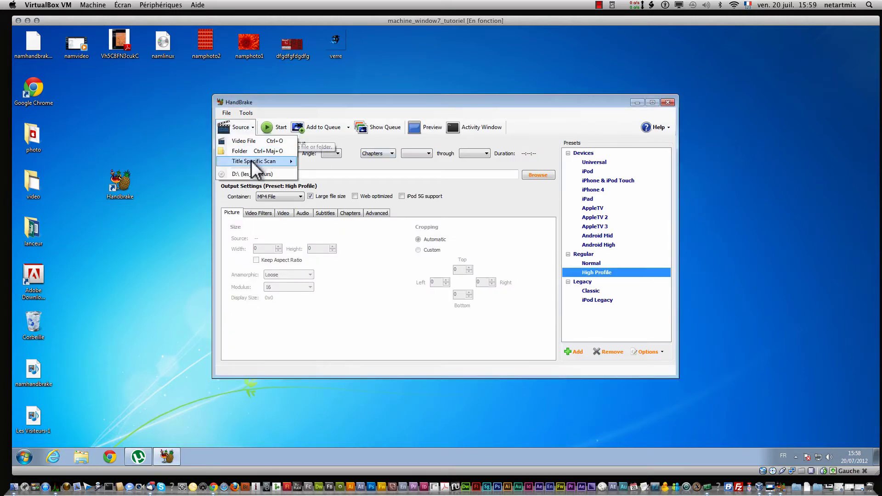
{"action": "left_click", "coordinate": [253, 173]}
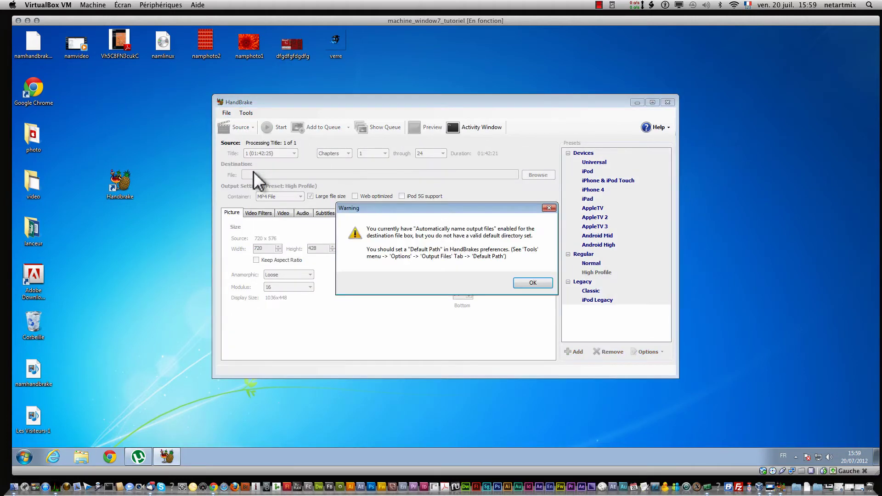
{"action": "left_click", "coordinate": [523, 282]}
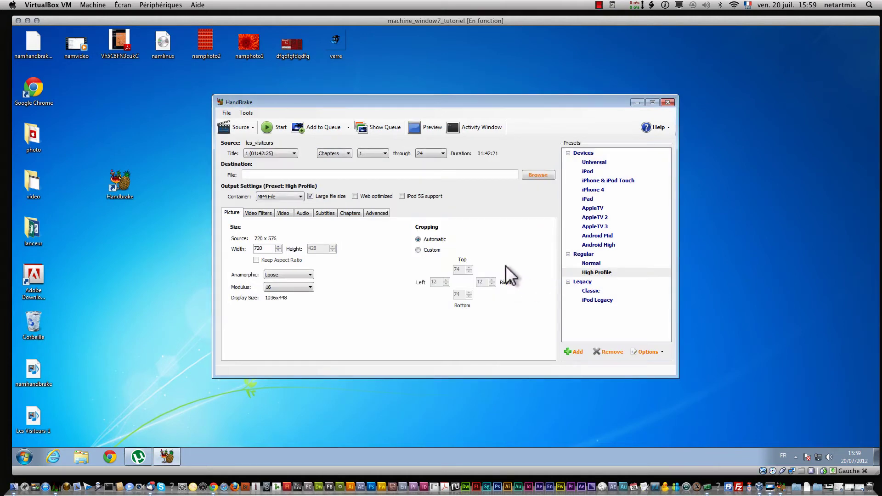
Delete the topmost namhandbrake file from the desktop and confirm its removal.
{"action": "right_click", "coordinate": [32, 35]}
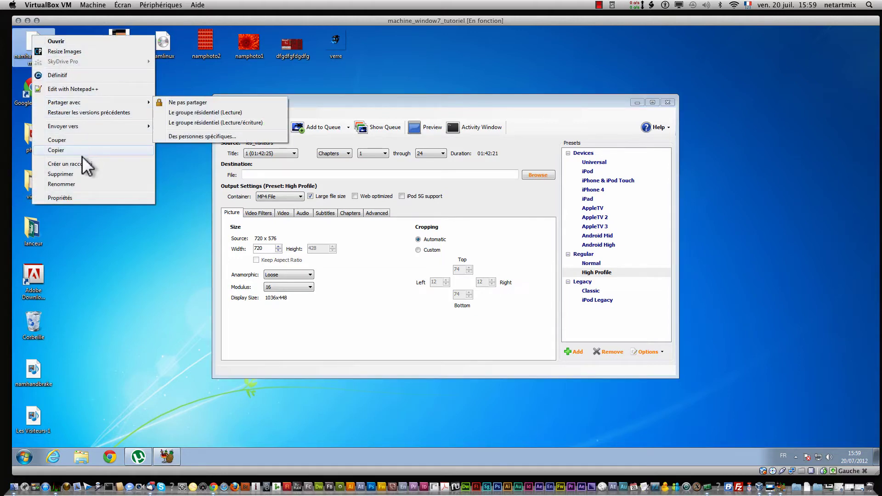
{"action": "left_click", "coordinate": [87, 174]}
{"action": "left_click", "coordinate": [465, 279]}
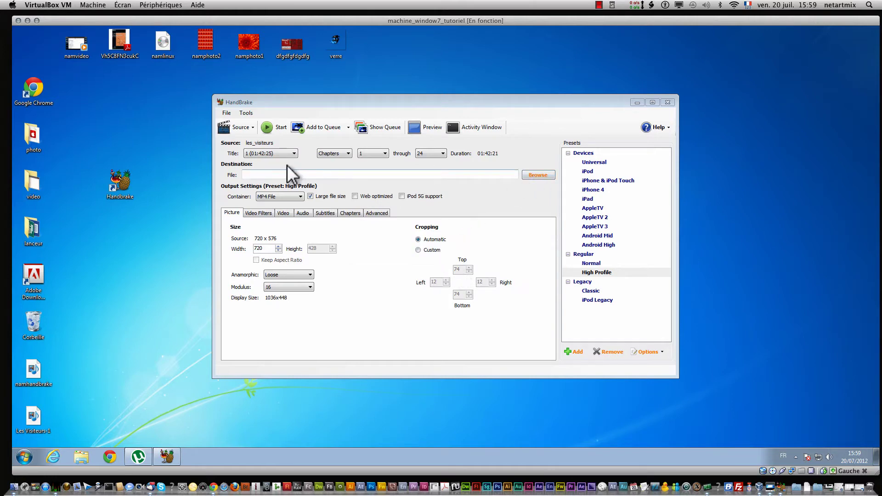
Check the disc's title list, keeping title 1, and set the destination to an mp4-type file named netartmixlevisiteur on the Bureau.
{"action": "left_click", "coordinate": [259, 154]}
{"action": "left_click", "coordinate": [265, 156]}
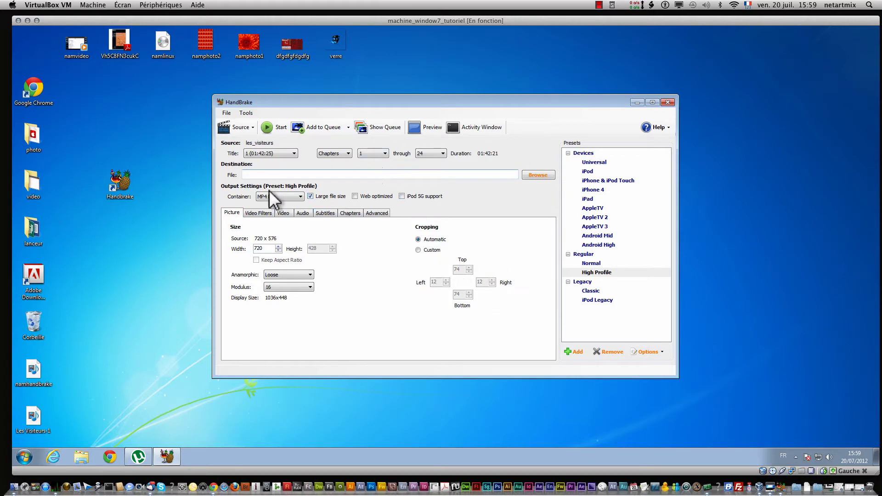
{"action": "left_click", "coordinate": [533, 174]}
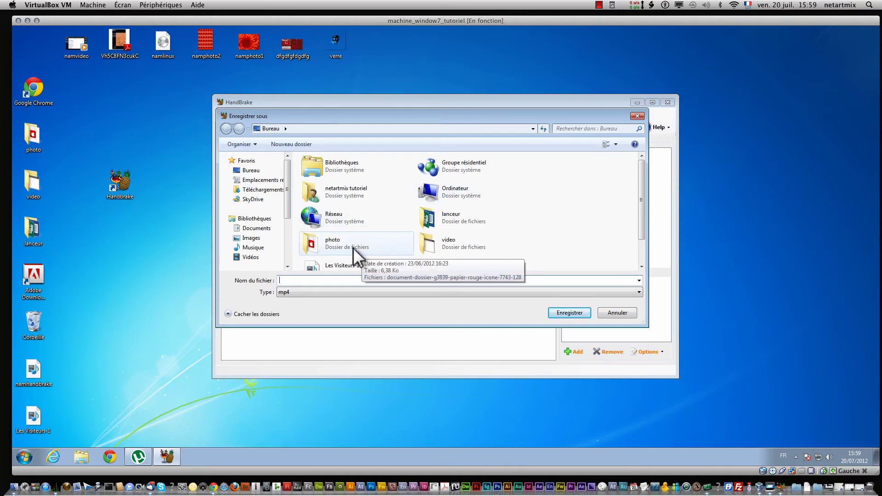
{"action": "left_click", "coordinate": [255, 171]}
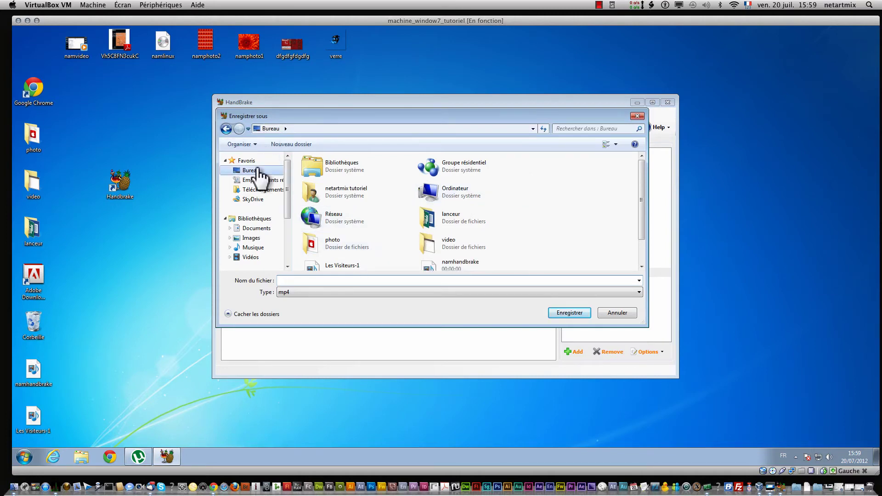
{"action": "left_click", "coordinate": [334, 281]}
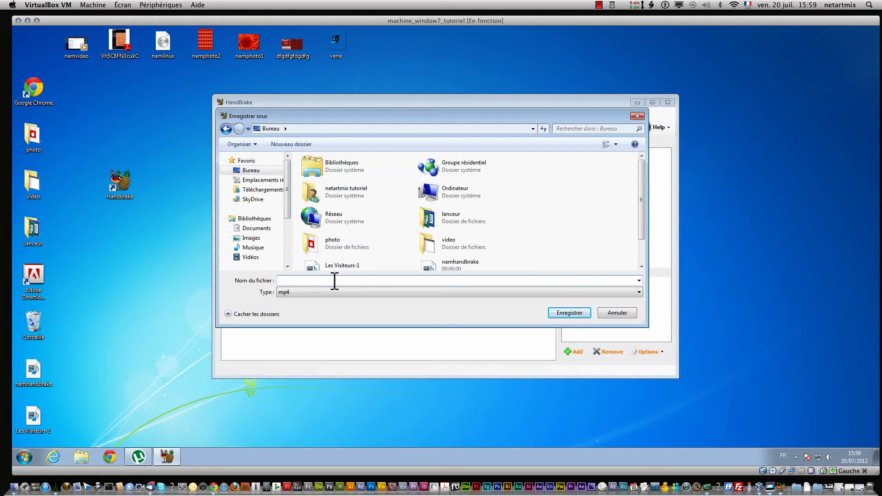
{"action": "type", "text": "netartmix"}
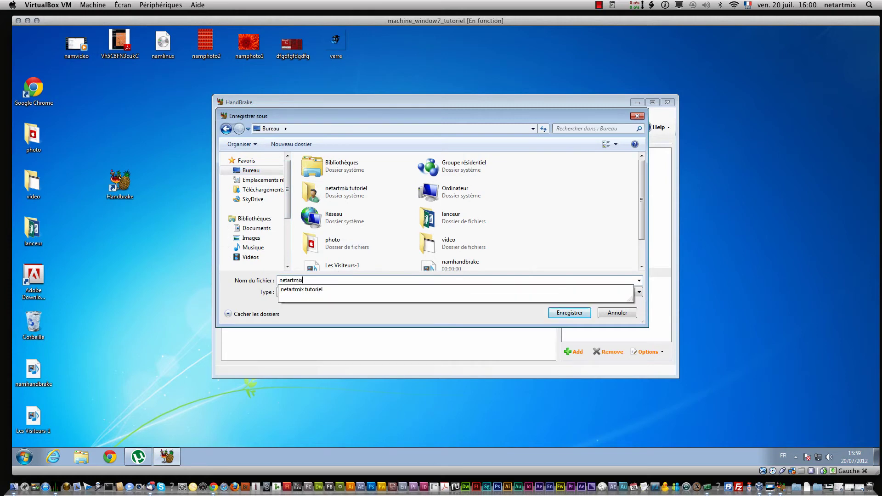
{"action": "type", "text": "levisiteur"}
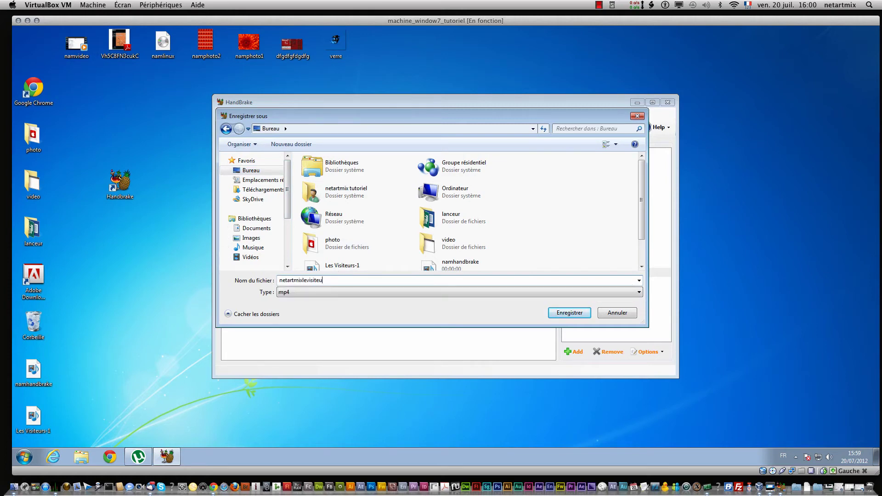
{"action": "left_click", "coordinate": [561, 315]}
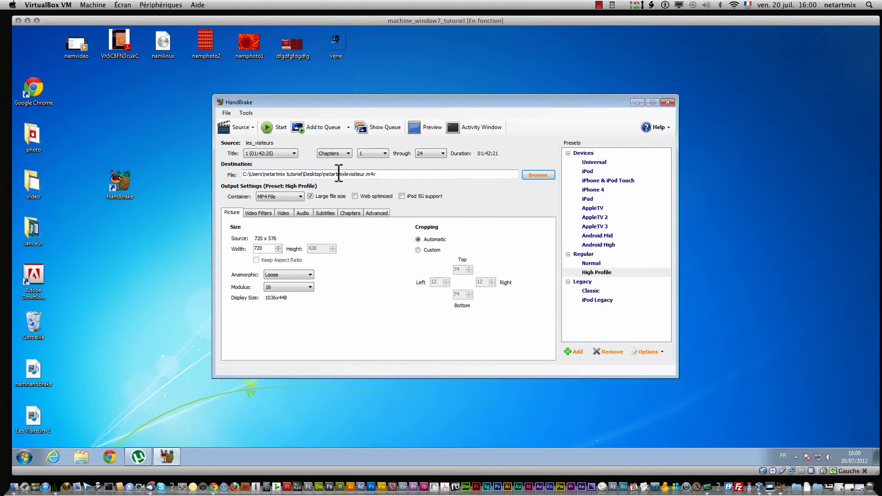
Change the container to MKV File and look over the video filter, video and audio settings, dismissing the disk ejection alert.
{"action": "left_click", "coordinate": [296, 196]}
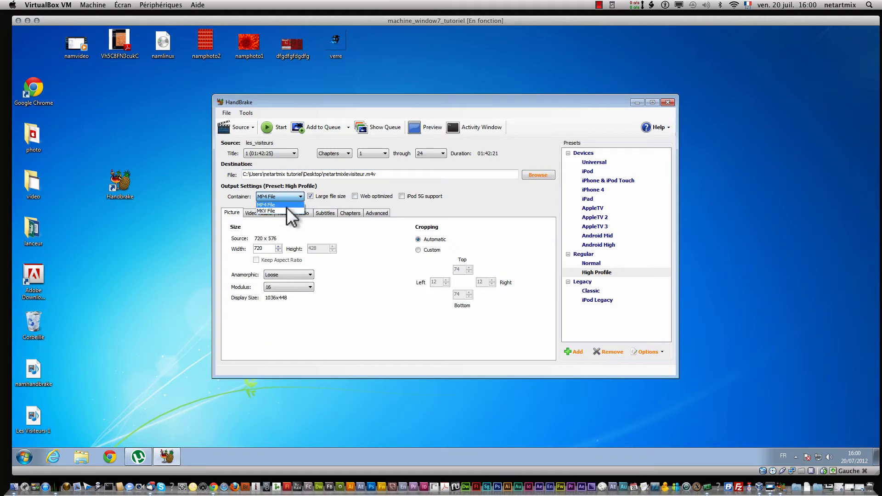
{"action": "left_click", "coordinate": [286, 210]}
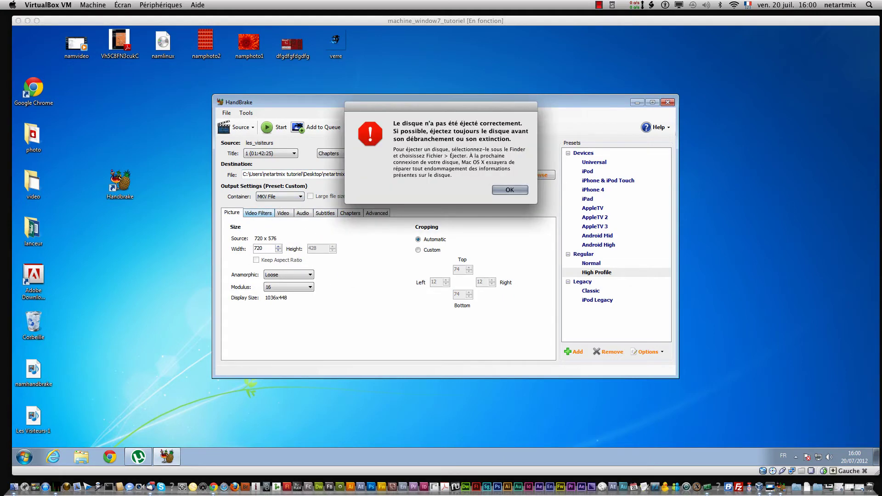
{"action": "left_click", "coordinate": [275, 215]}
{"action": "left_click", "coordinate": [510, 189]}
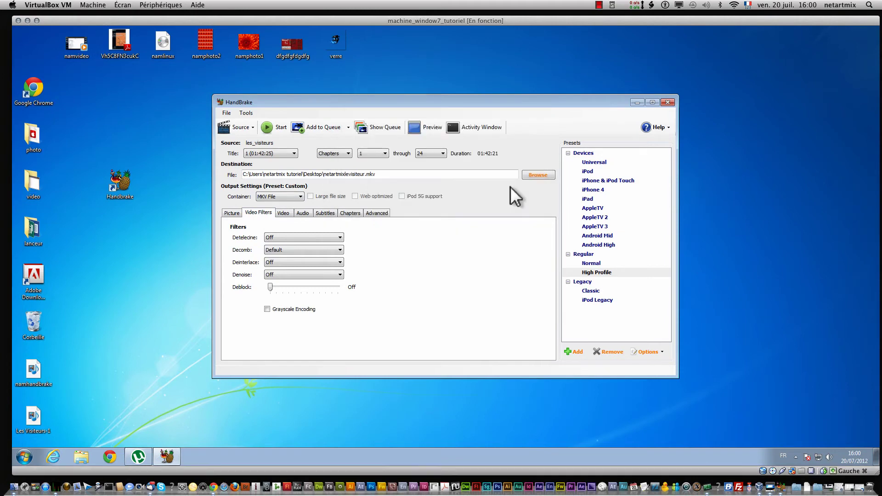
{"action": "left_click", "coordinate": [285, 213]}
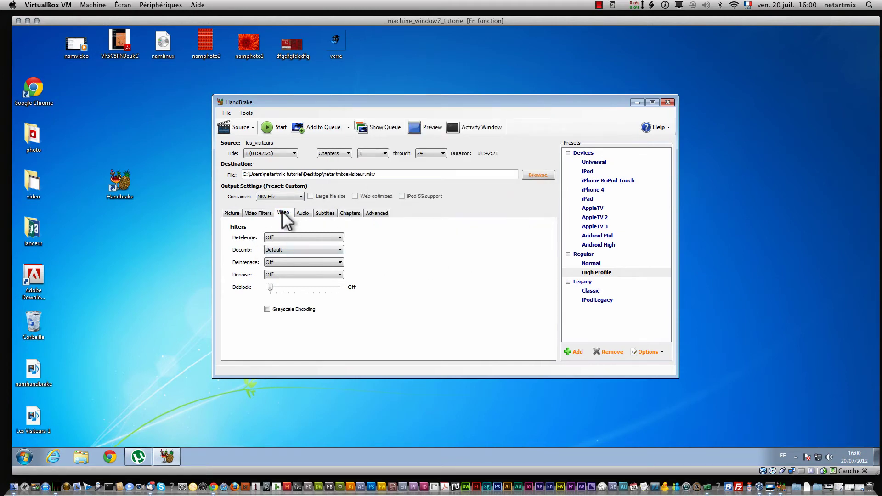
{"action": "left_click", "coordinate": [306, 214]}
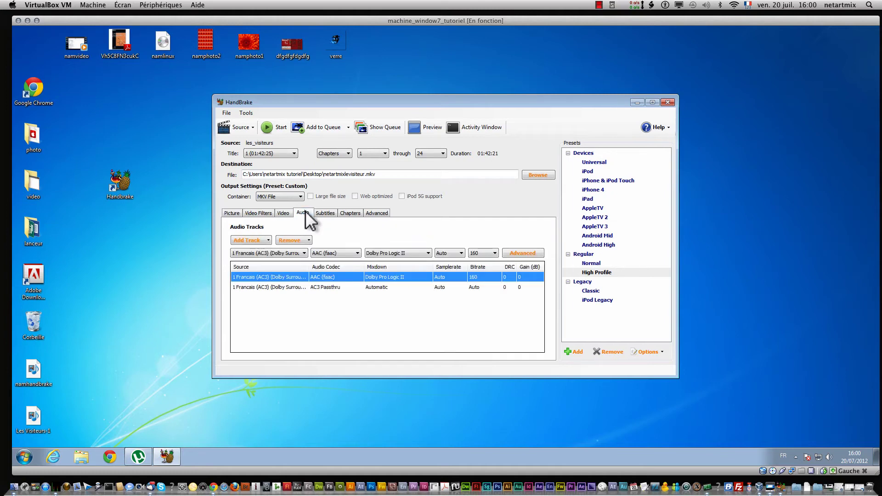
Add the Foreign Audio Search (Bitmap) subtitle track and start encoding the DVD.
{"action": "left_click", "coordinate": [332, 212]}
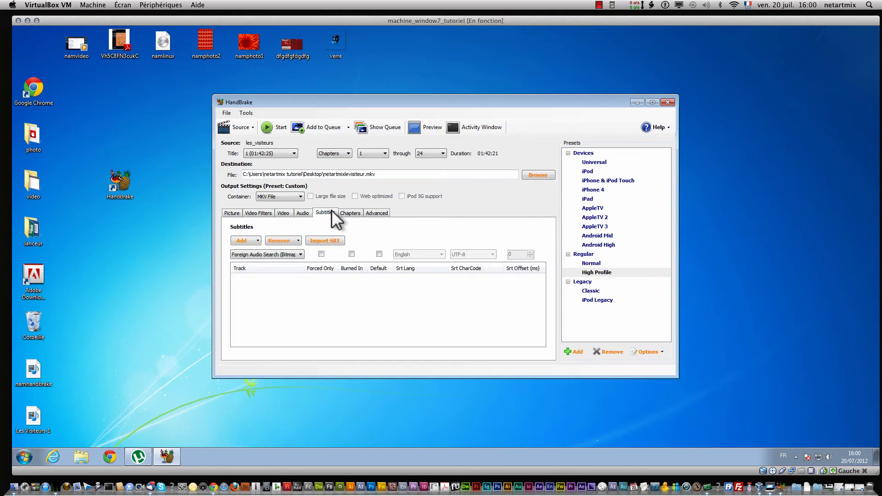
{"action": "left_click", "coordinate": [256, 239]}
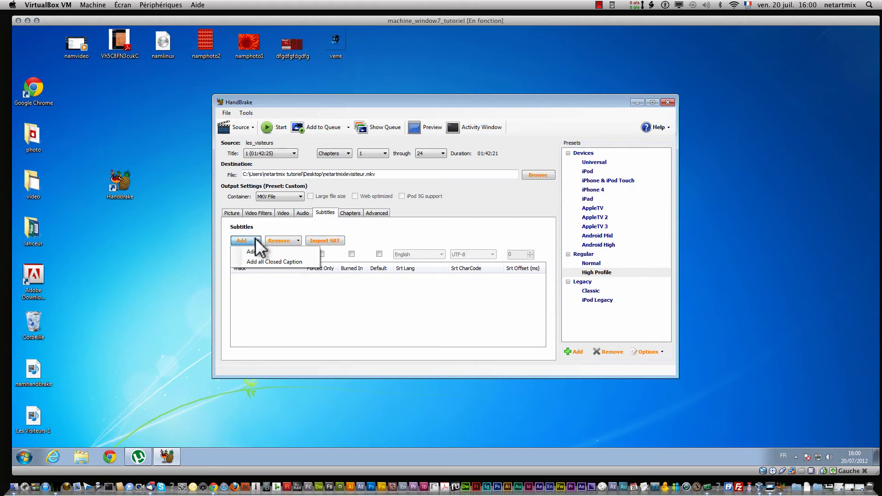
{"action": "left_click", "coordinate": [256, 248]}
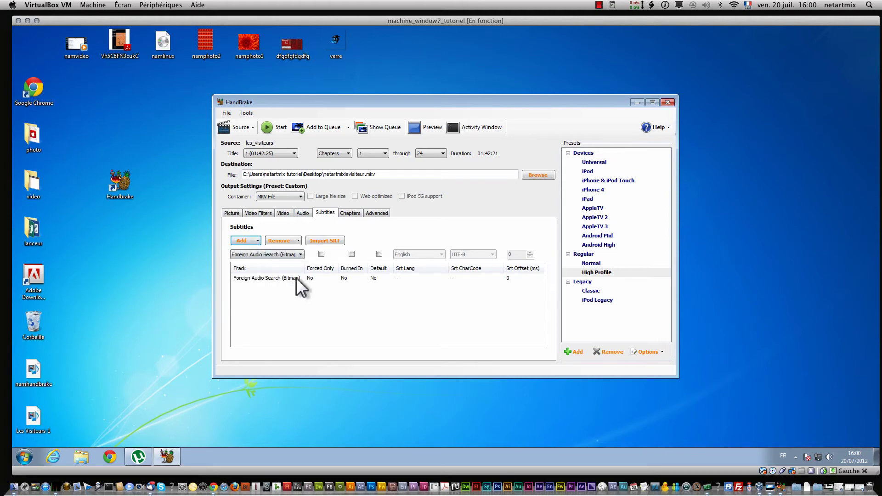
{"action": "left_click", "coordinate": [297, 278]}
{"action": "right_click", "coordinate": [341, 276]}
{"action": "left_click", "coordinate": [327, 274]}
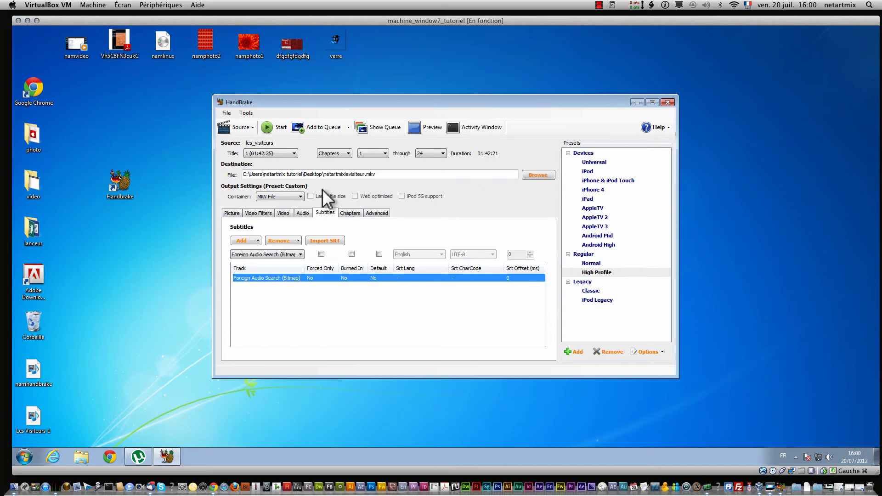
{"action": "left_click", "coordinate": [275, 128]}
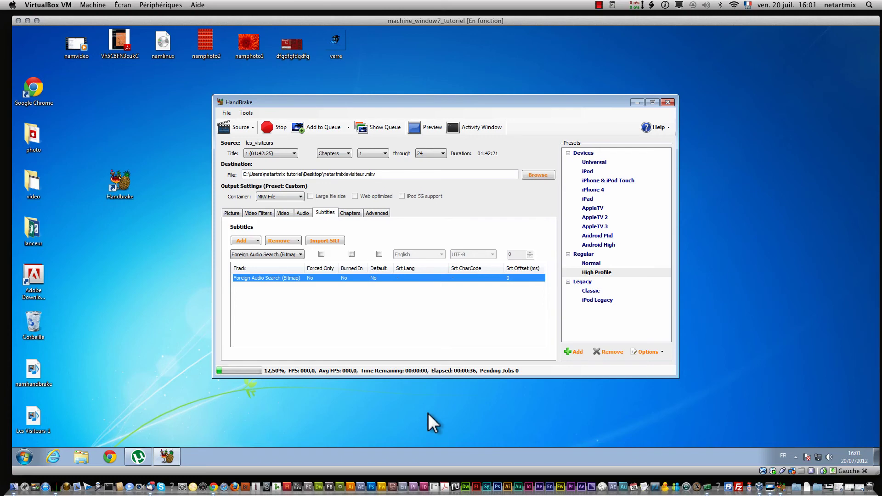
Review the video settings and the codec and source choices of the first audio track during the encode.
{"action": "left_click", "coordinate": [283, 213]}
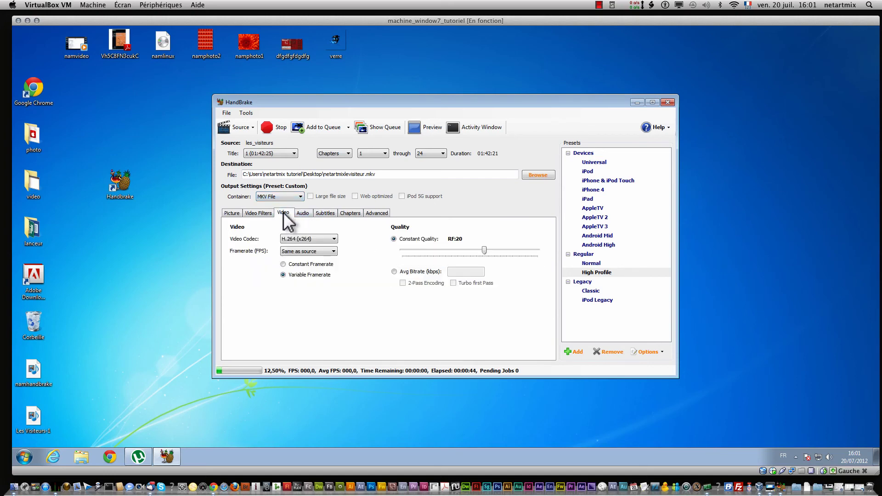
{"action": "left_click", "coordinate": [301, 212]}
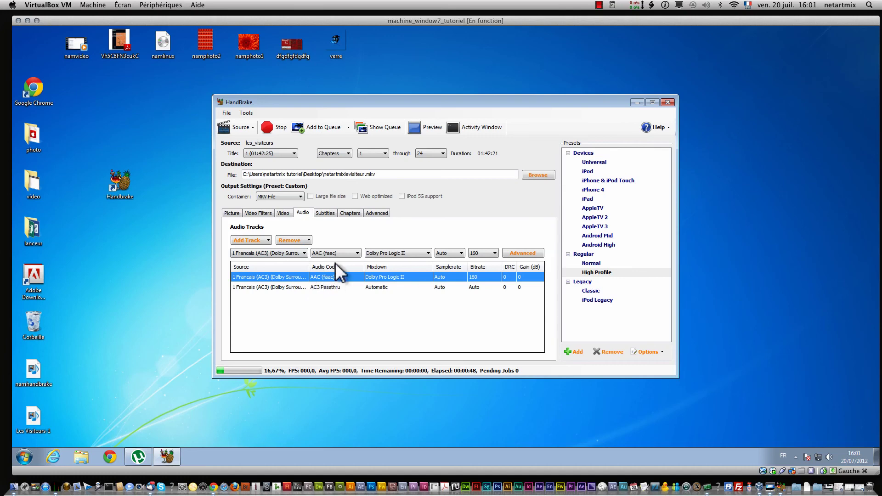
{"action": "left_click", "coordinate": [346, 252]}
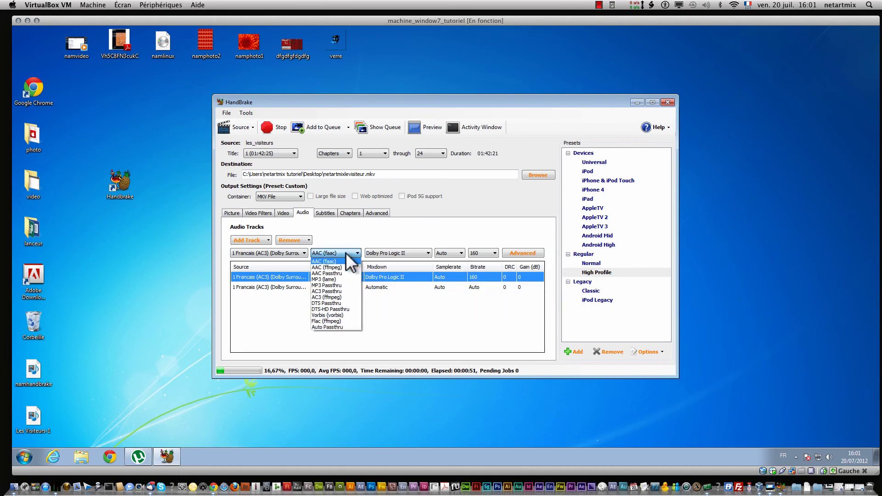
{"action": "left_click", "coordinate": [294, 253]}
{"action": "left_click", "coordinate": [293, 253]}
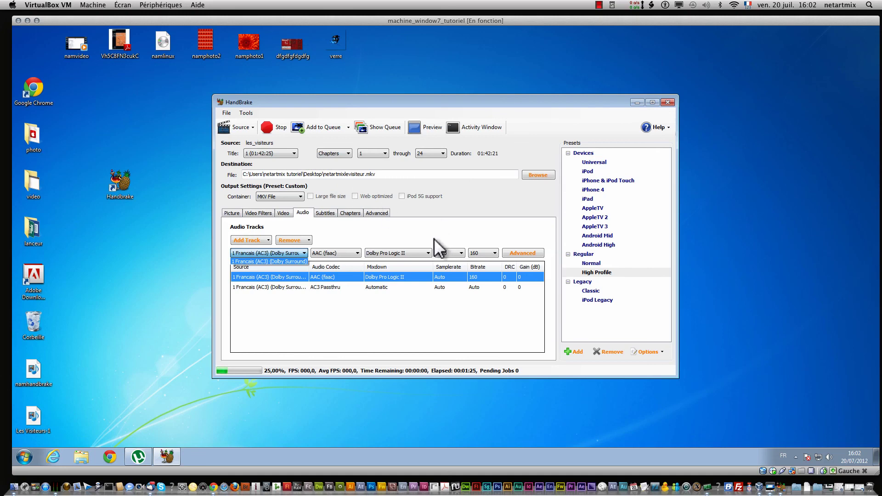
{"action": "left_click", "coordinate": [599, 5]}
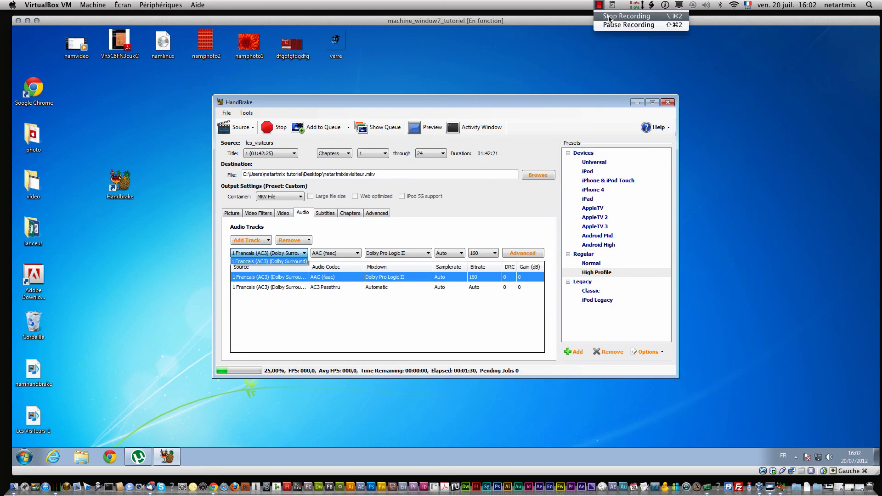